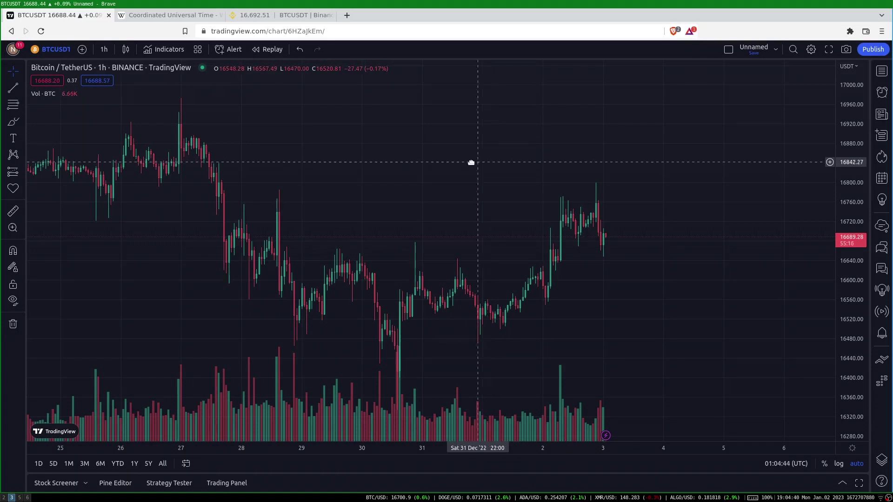
Pan the hourly BTCUSDT chart along the timeline
{"action": "left_click_drag", "start_coordinate": [470, 161], "coordinate": [491, 169]}
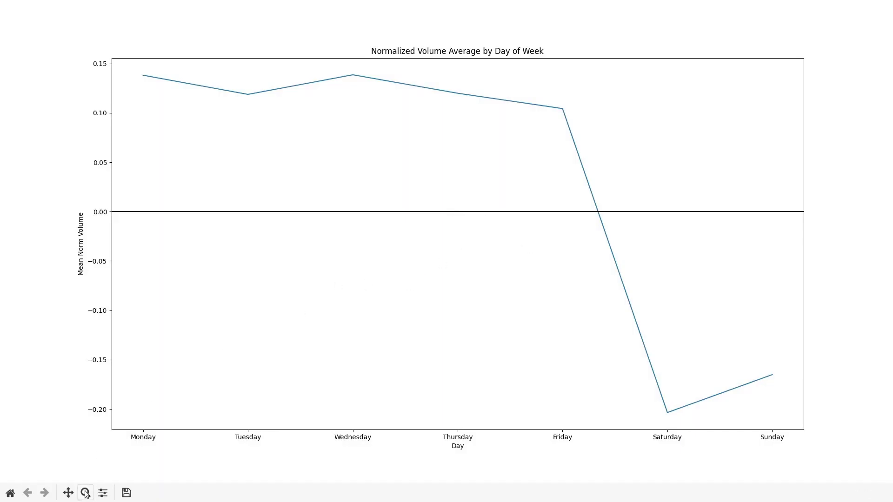
Turn on the zoom-to-rectangle tool in the Matplotlib figure
{"action": "left_click", "coordinate": [85, 493]}
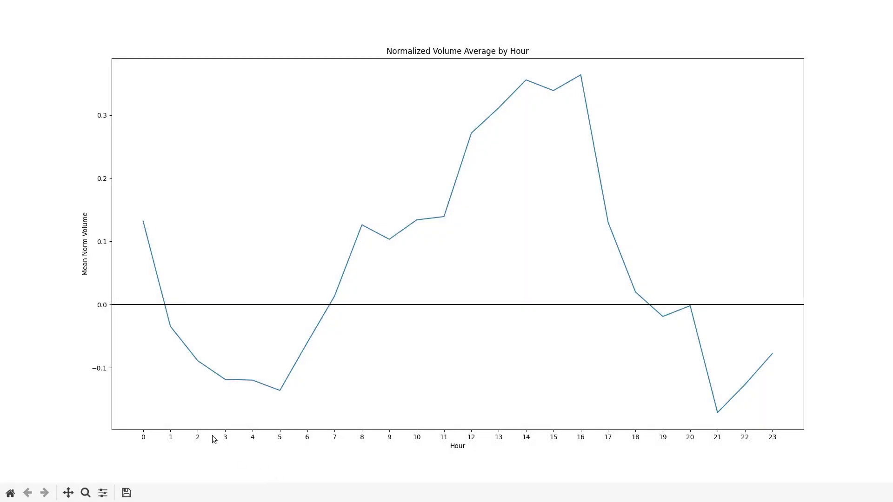
Zoom the hourly volume plot onto hours 12–16, then onto hours 8–15
{"action": "left_click", "coordinate": [87, 492]}
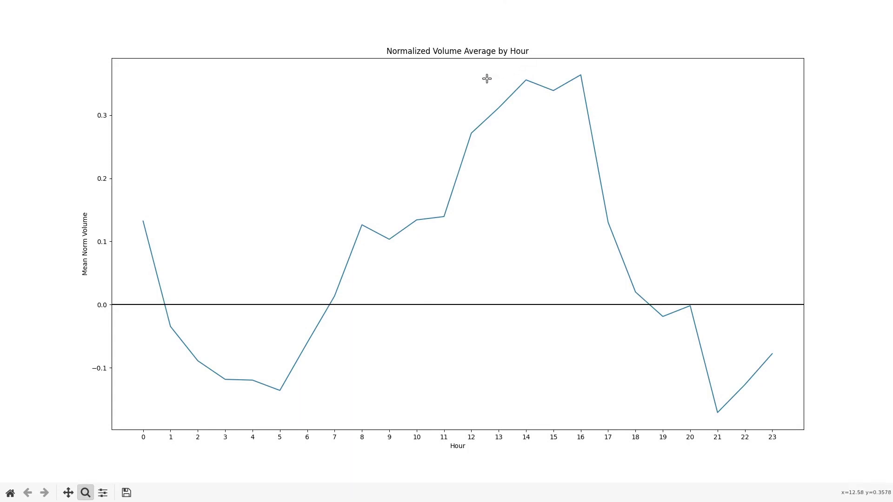
{"action": "left_click_drag", "start_coordinate": [468, 77], "coordinate": [585, 434]}
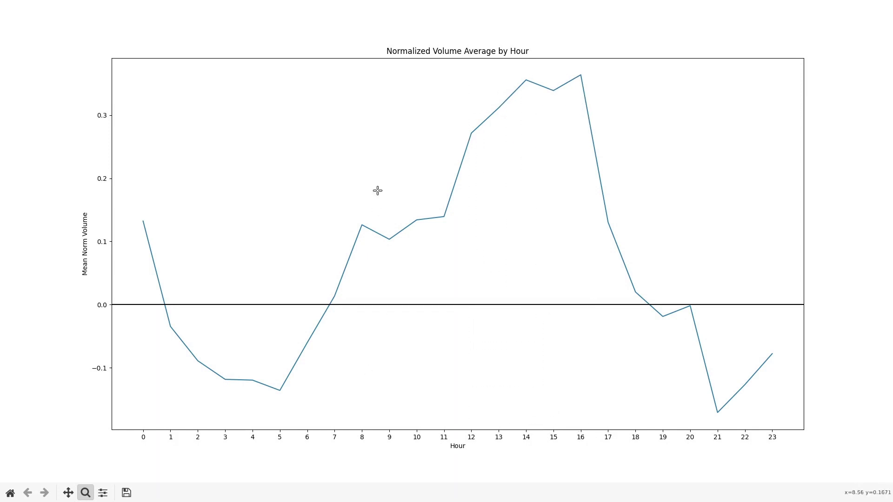
{"action": "left_click_drag", "start_coordinate": [364, 156], "coordinate": [604, 409]}
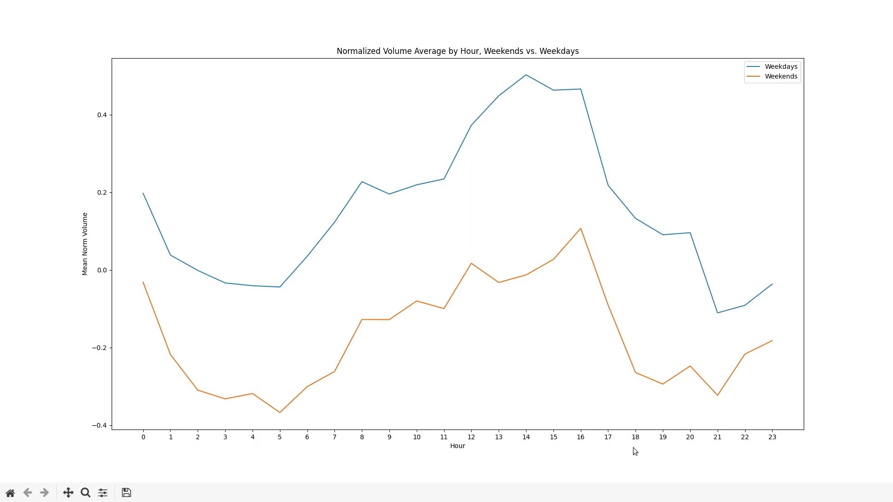
Zoom into a region of the weekday vs weekend hourly volume curves
{"action": "key", "text": "o"}
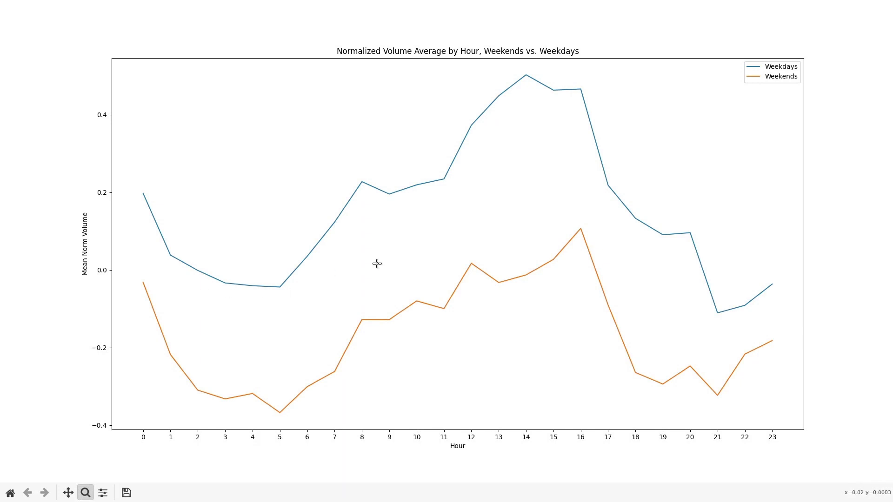
{"action": "left_click_drag", "start_coordinate": [472, 62], "coordinate": [577, 369]}
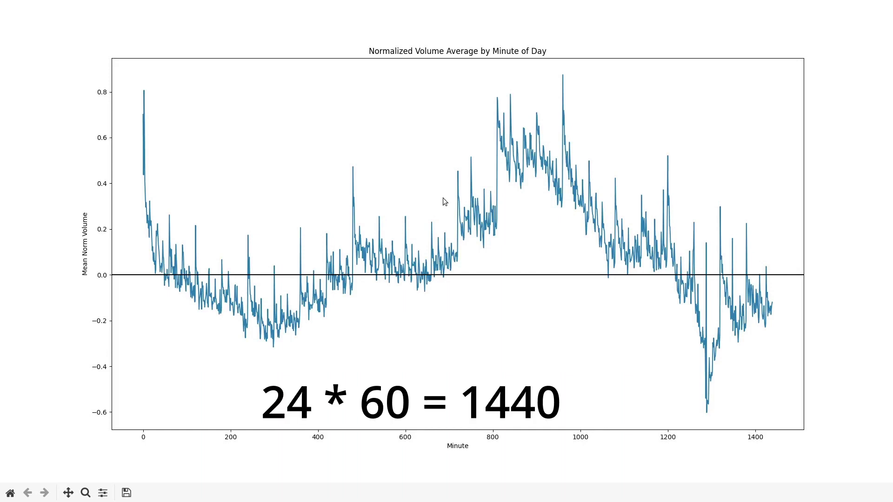
Zoom into the first hour of the minute-of-day plot, then restore the full-day view
{"action": "key", "text": "o"}
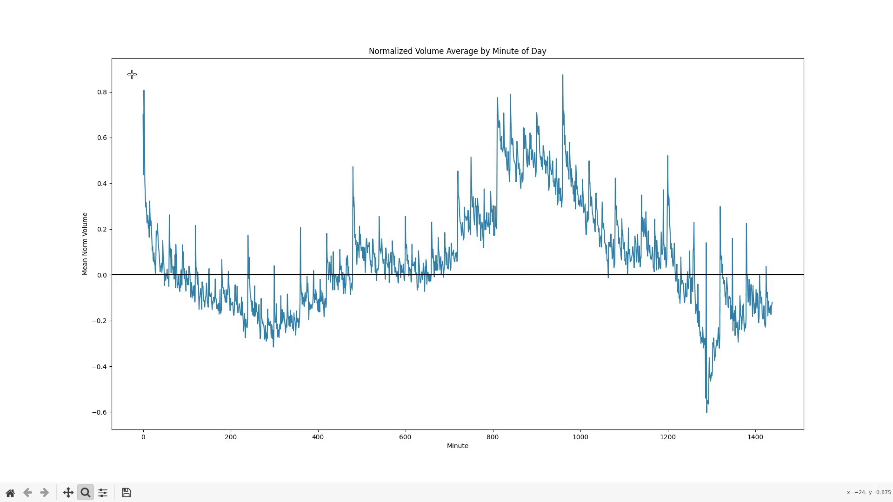
{"action": "left_click_drag", "start_coordinate": [131, 76], "coordinate": [172, 294]}
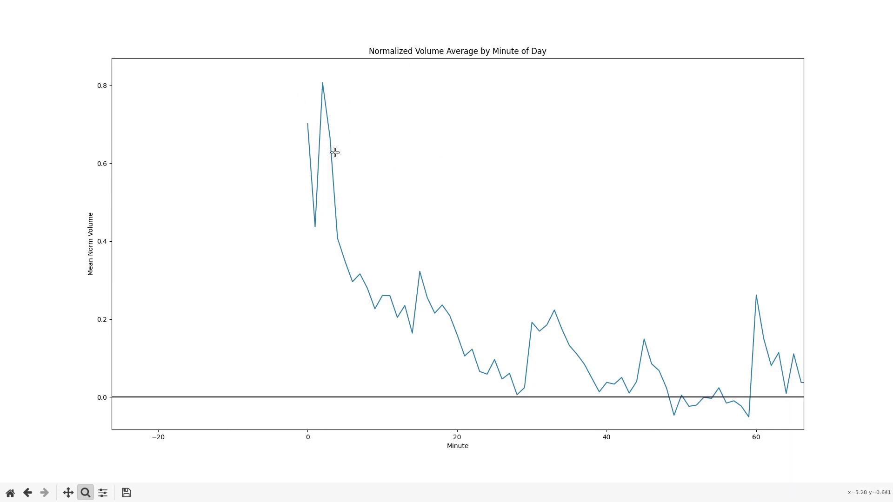
{"action": "left_click", "coordinate": [10, 493]}
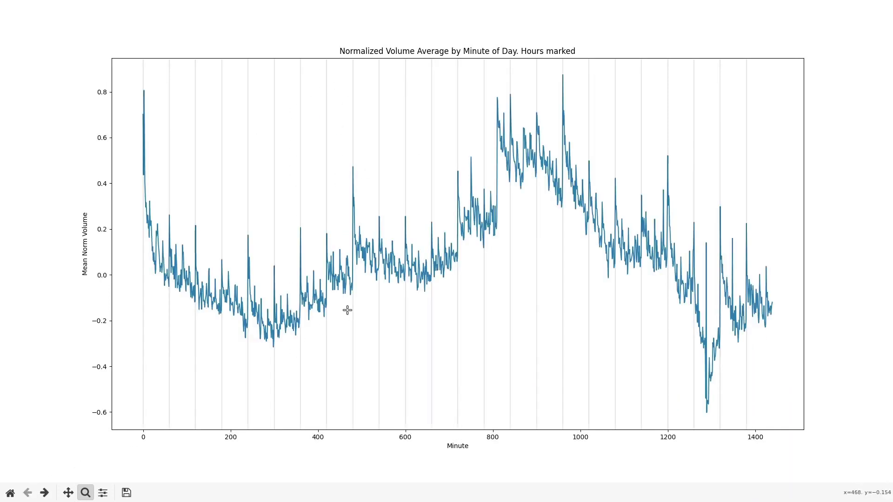
Zoom in turn on minutes 0–400, 495–965 and 980–1440 of the hour-marked plot
{"action": "left_click_drag", "start_coordinate": [124, 394], "coordinate": [325, 9]}
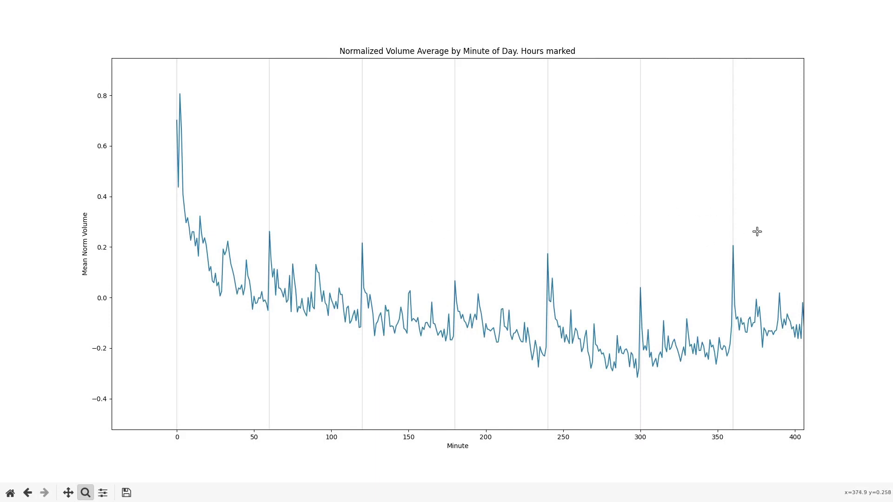
{"action": "left_click", "coordinate": [24, 496]}
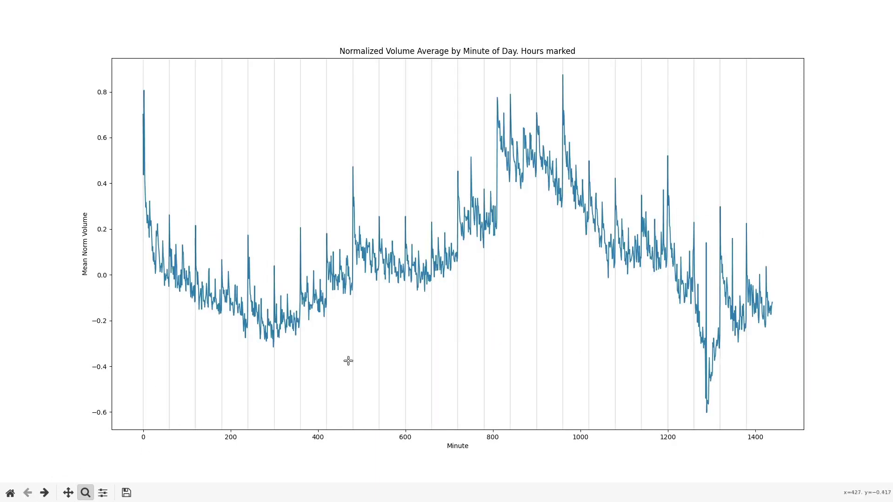
{"action": "left_click_drag", "start_coordinate": [360, 410], "coordinate": [563, 176]}
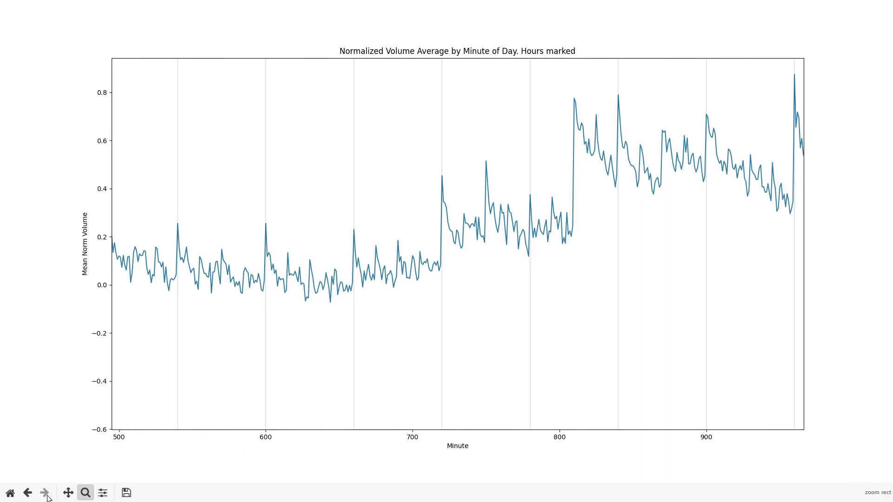
{"action": "left_click", "coordinate": [28, 493]}
{"action": "left_click_drag", "start_coordinate": [572, 399], "coordinate": [777, 73]}
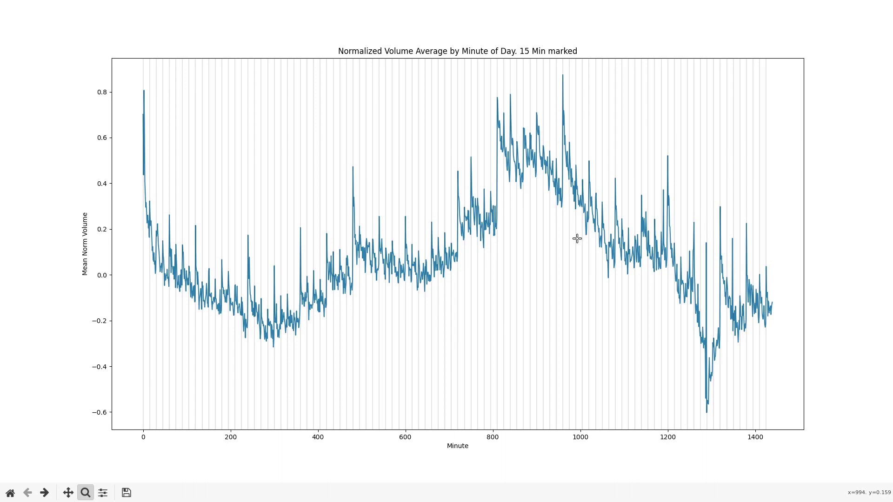
Inspect minutes 710–1080, 45–472 and 1140–1418, ending zoomed on minutes 100–900
{"action": "left_click_drag", "start_coordinate": [453, 350], "coordinate": [614, 32]}
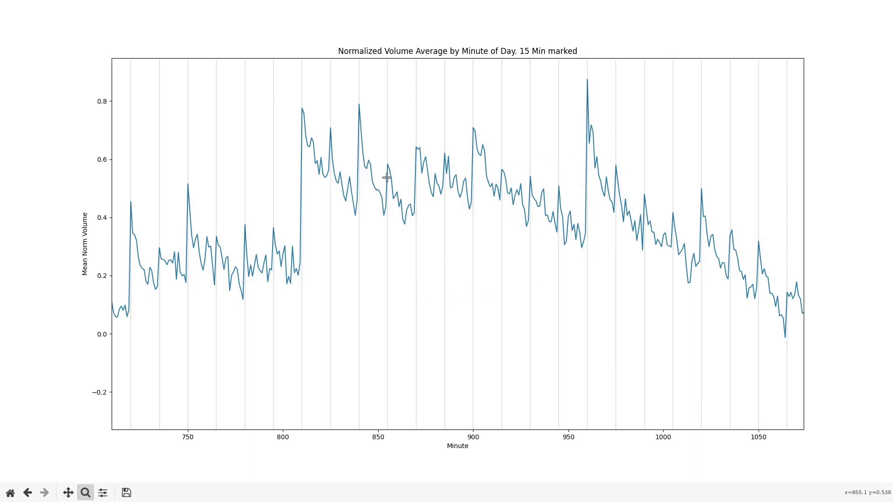
{"action": "left_click", "coordinate": [28, 492]}
{"action": "left_click_drag", "start_coordinate": [163, 406], "coordinate": [352, 153]}
{"action": "left_click", "coordinate": [28, 492]}
{"action": "left_click_drag", "start_coordinate": [640, 404], "coordinate": [762, 101]}
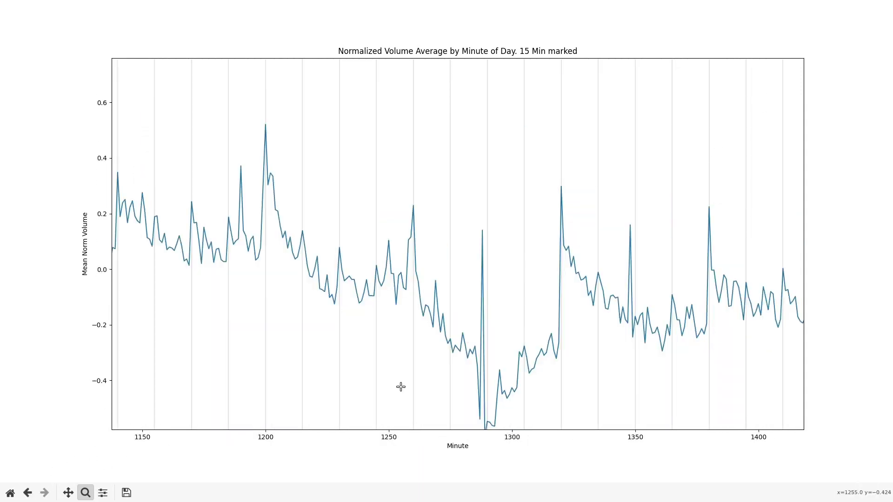
{"action": "left_click", "coordinate": [27, 493]}
{"action": "left_click_drag", "start_coordinate": [184, 409], "coordinate": [535, 107]}
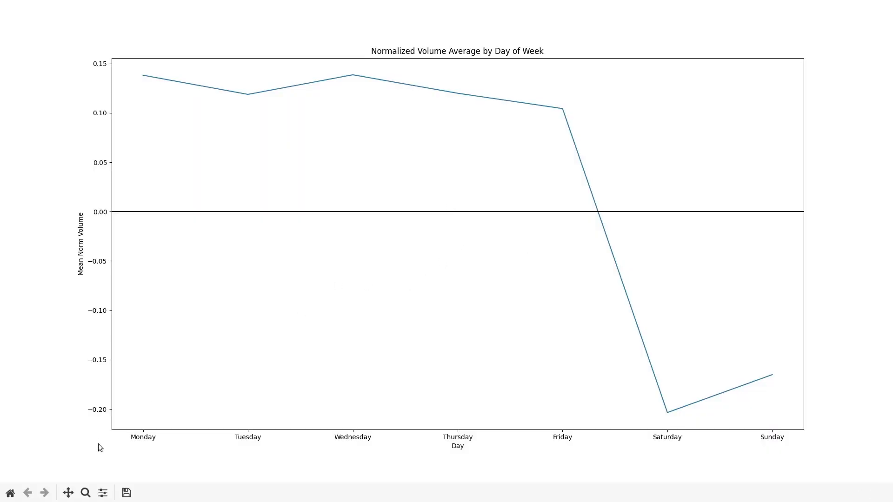
Zoom into part of the day-of-week volume plot with the rectangle tool
{"action": "left_click", "coordinate": [86, 493]}
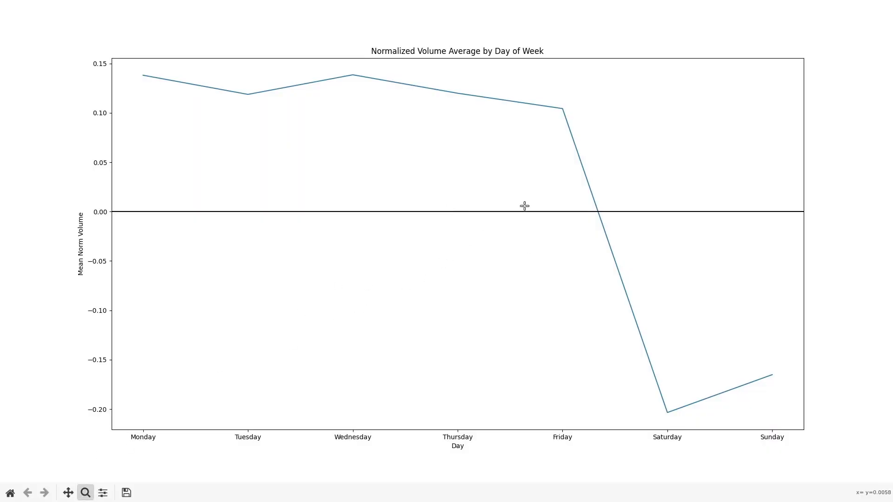
{"action": "left_click_drag", "start_coordinate": [591, 292], "coordinate": [797, 423]}
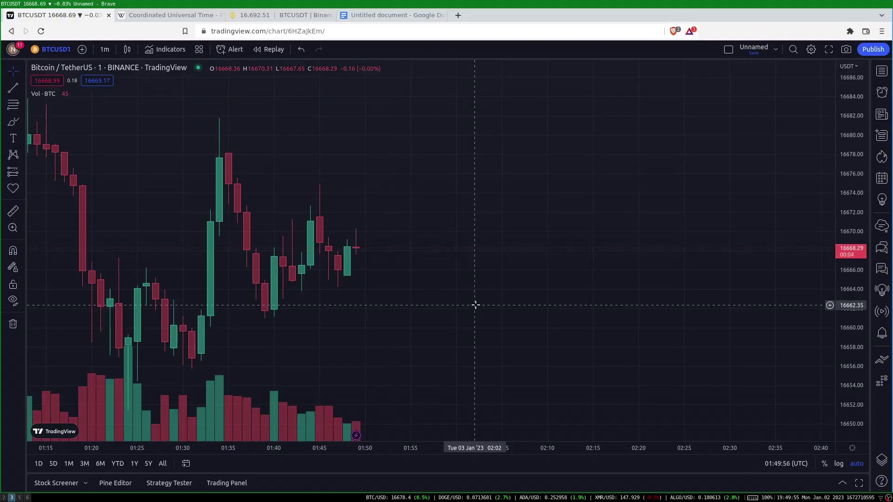
Zoom in on the TradingView 1-minute chart near the latest bar
{"action": "scroll", "coordinate": [475, 305], "scroll_direction": "up", "scroll_amount": 1}
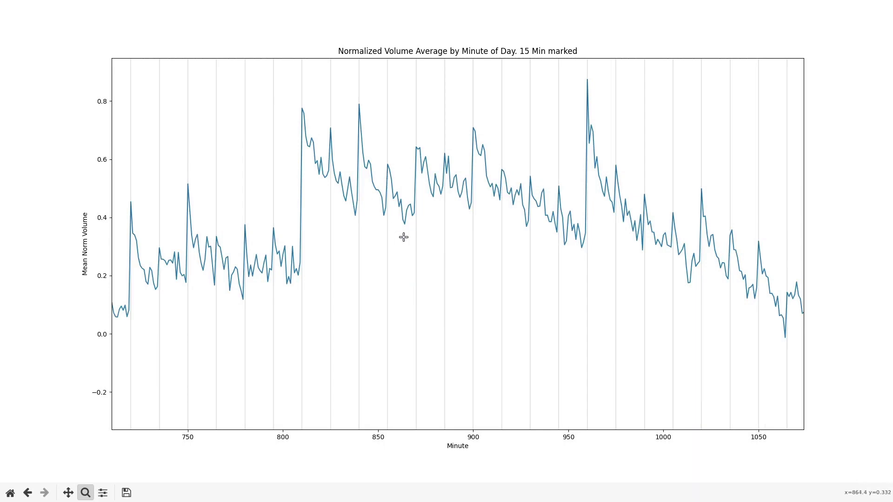
Zoom the minute plot to minutes 45–470, then 1140–1420, ending on minutes 100–900
{"action": "key", "text": "h"}
{"action": "left_click_drag", "start_coordinate": [351, 143], "coordinate": [160, 409]}
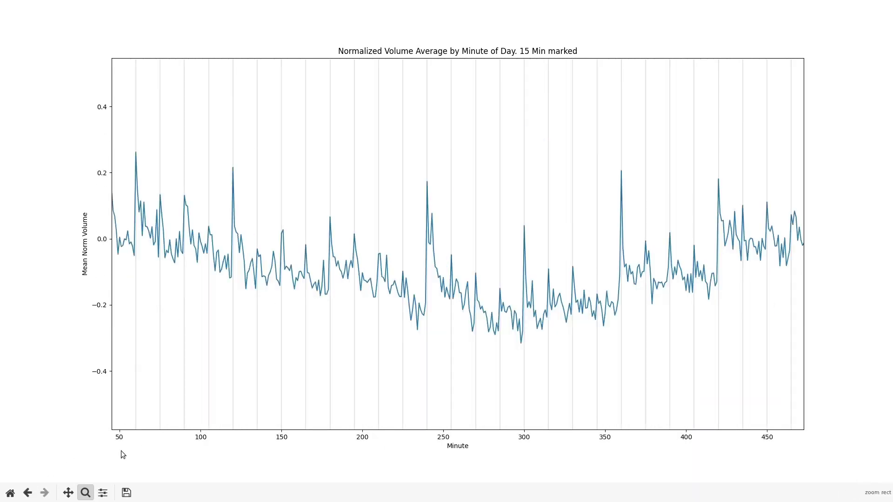
{"action": "left_click", "coordinate": [28, 494]}
{"action": "left_click_drag", "start_coordinate": [640, 407], "coordinate": [764, 100]}
{"action": "left_click", "coordinate": [27, 492]}
{"action": "left_click_drag", "start_coordinate": [214, 349], "coordinate": [522, 138]}
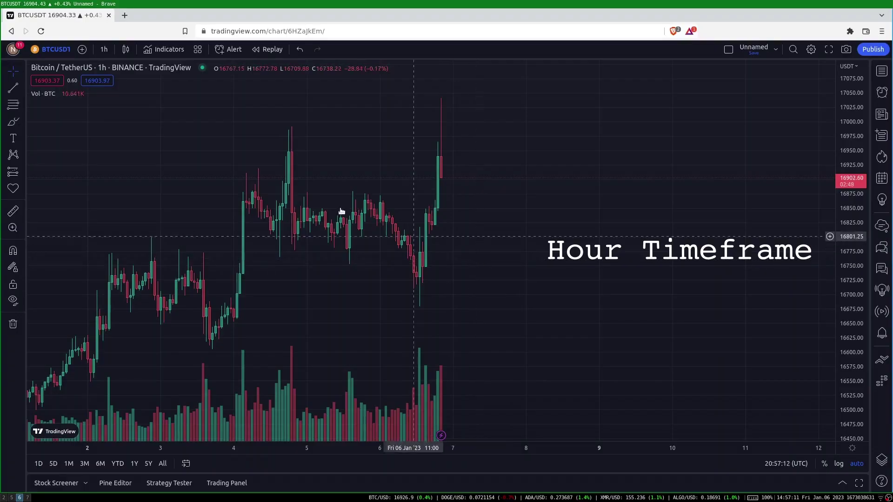
Switch the BTC/USDT chart to 1-minute candles and centre it on the 15:00 volume spike of 6 Jan 2023
{"action": "left_click", "coordinate": [104, 49]}
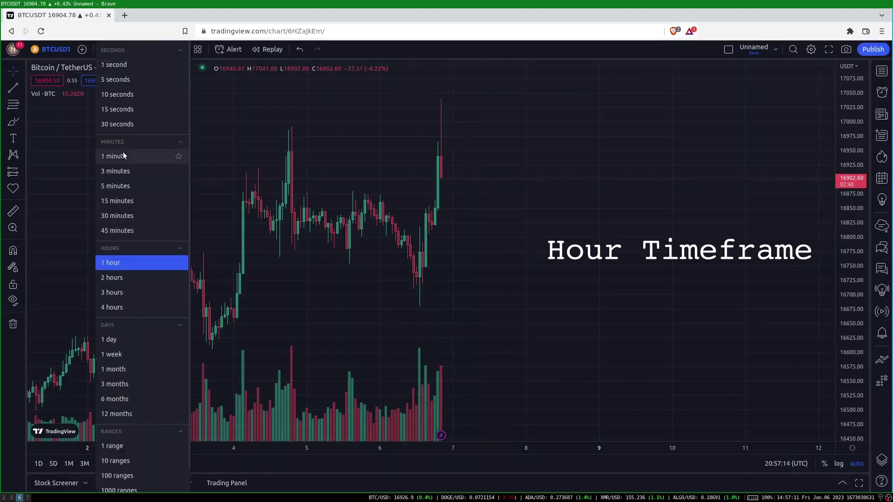
{"action": "left_click", "coordinate": [139, 157]}
{"action": "left_click_drag", "start_coordinate": [246, 186], "coordinate": [558, 209]}
{"action": "left_click_drag", "start_coordinate": [383, 233], "coordinate": [474, 261]}
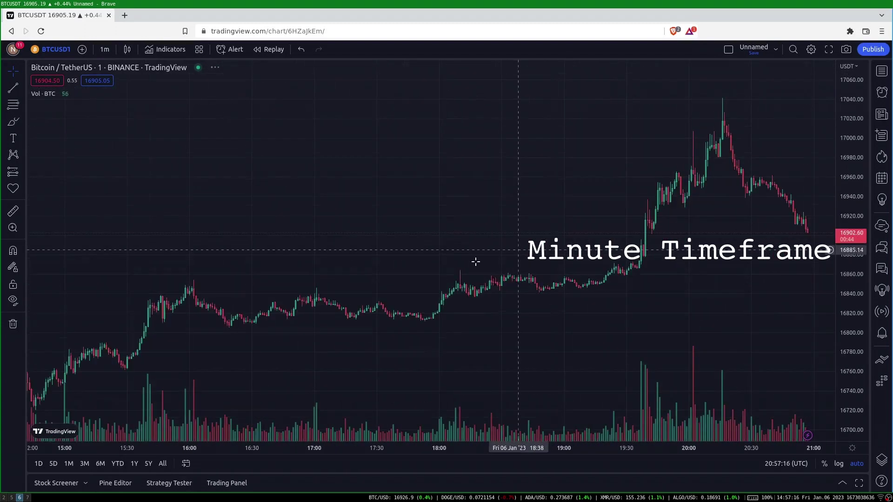
{"action": "left_click_drag", "start_coordinate": [415, 279], "coordinate": [765, 280]}
{"action": "left_click_drag", "start_coordinate": [319, 285], "coordinate": [489, 265]}
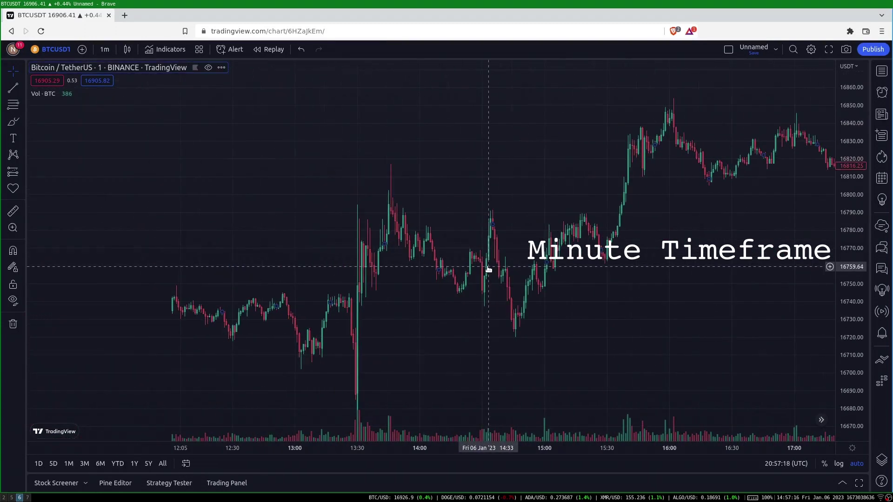
{"action": "scroll", "coordinate": [444, 272], "scroll_direction": "up", "scroll_amount": 2}
{"action": "scroll", "coordinate": [445, 279], "scroll_direction": "up", "scroll_amount": 3}
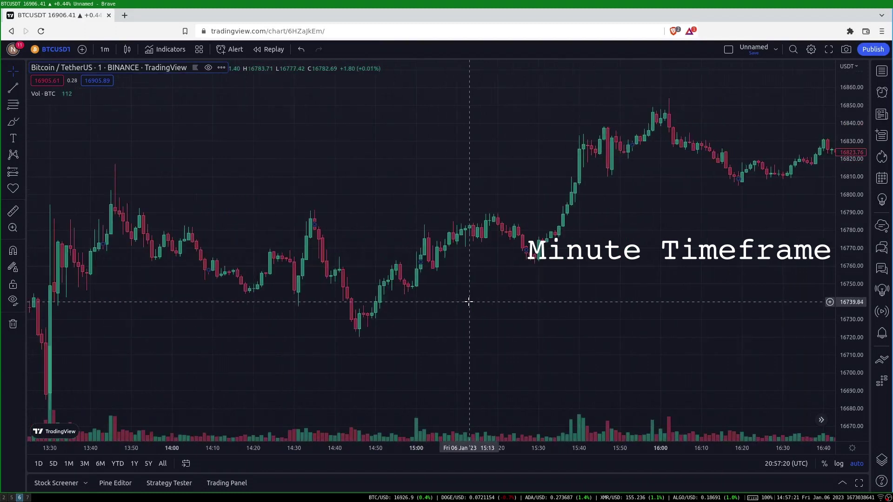
{"action": "left_click_drag", "start_coordinate": [468, 303], "coordinate": [323, 295]}
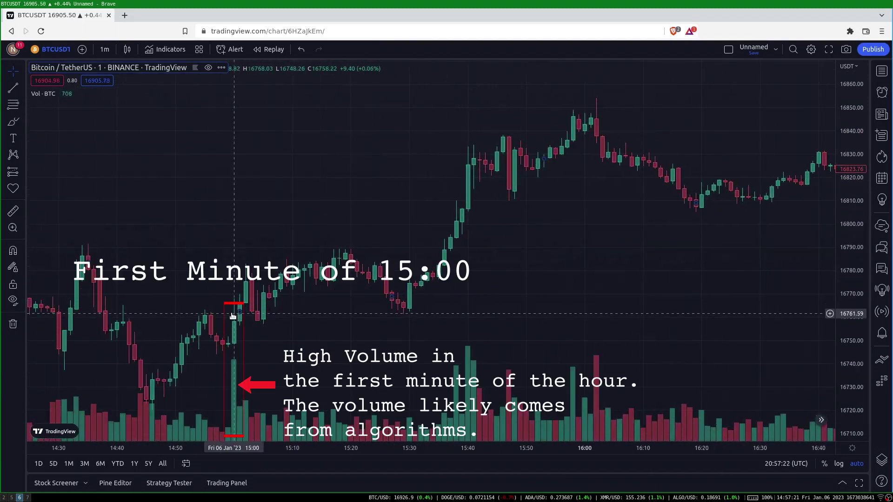